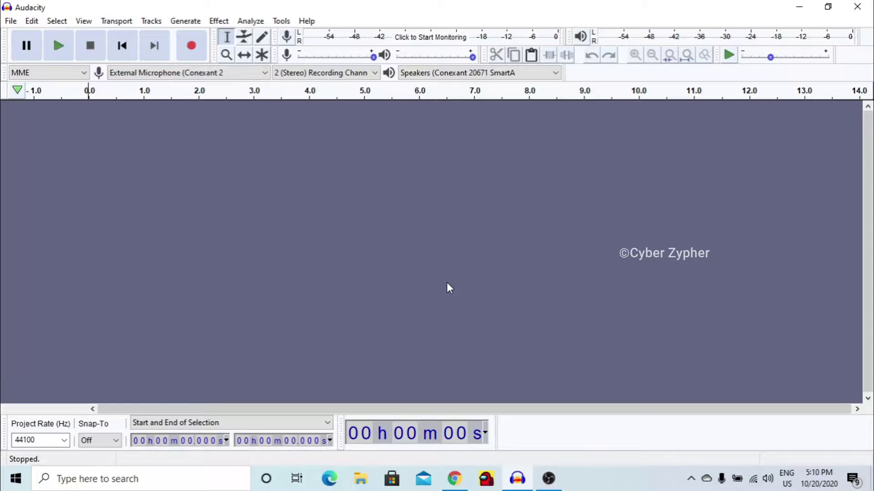
- Play and pause the Timpani Beat preview in YouTube Studio's audio library, then minimise Chrome
click(454, 478)
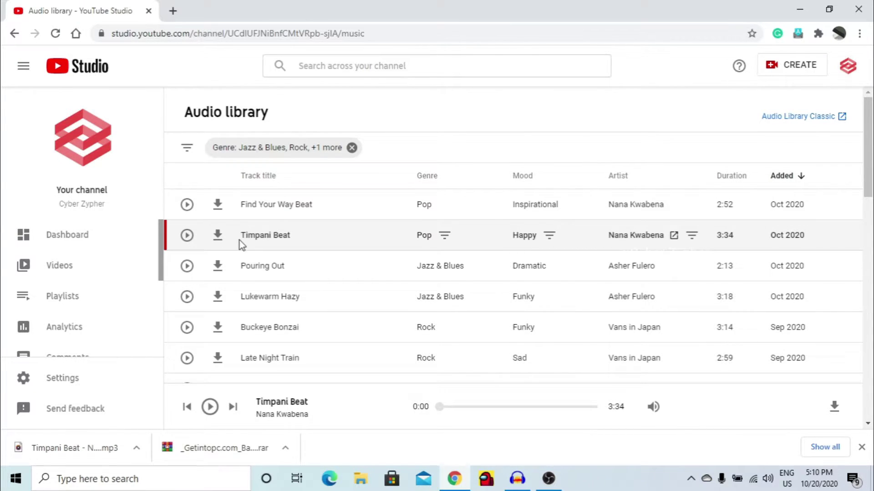
drag(242, 239, 292, 244)
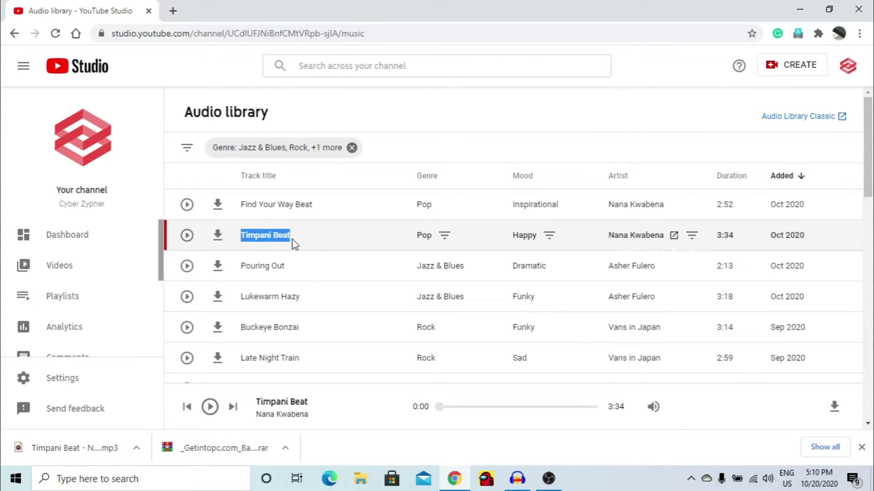
click(187, 235)
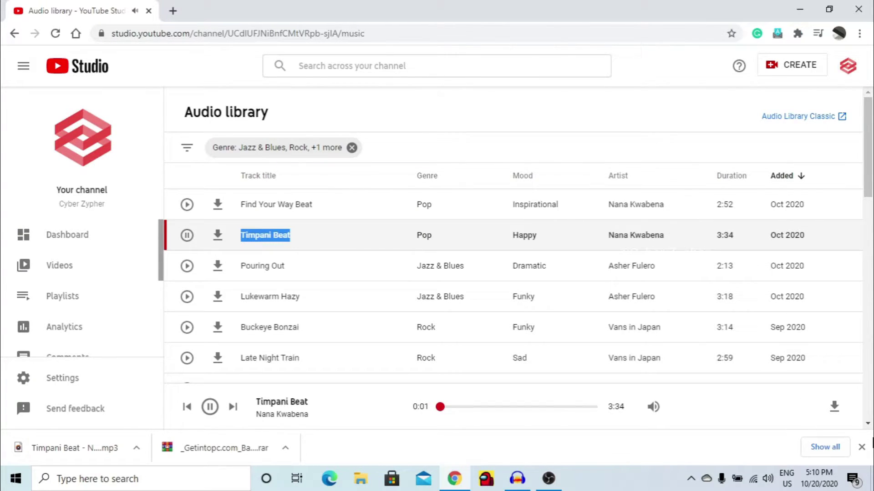
click(861, 448)
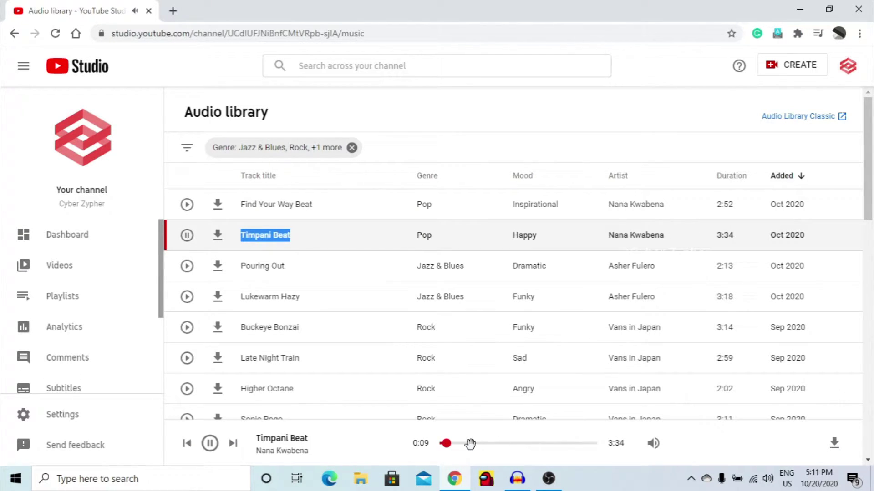
click(187, 236)
click(797, 3)
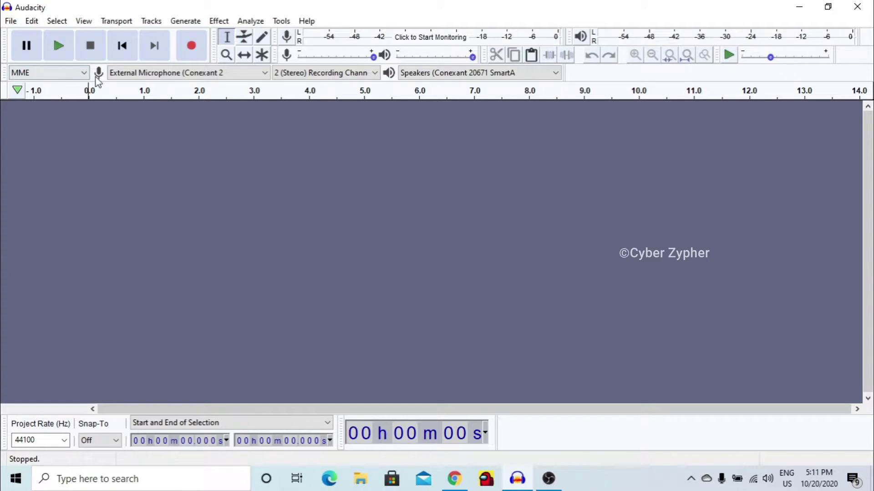
- Import 'Timpani Beat - Nana Kwabena.mp3' from the Desktop via File > Import > Audio
click(218, 21)
click(201, 187)
click(10, 21)
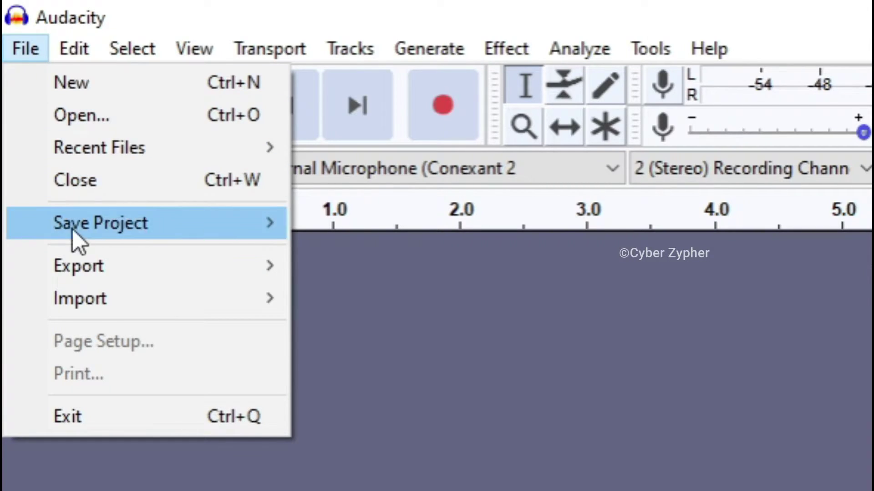
mouse_move(172, 307)
click(327, 299)
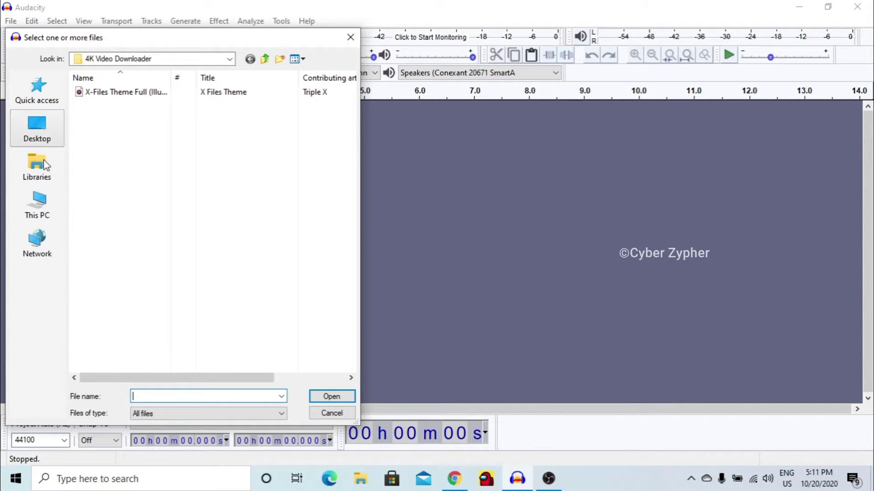
click(38, 206)
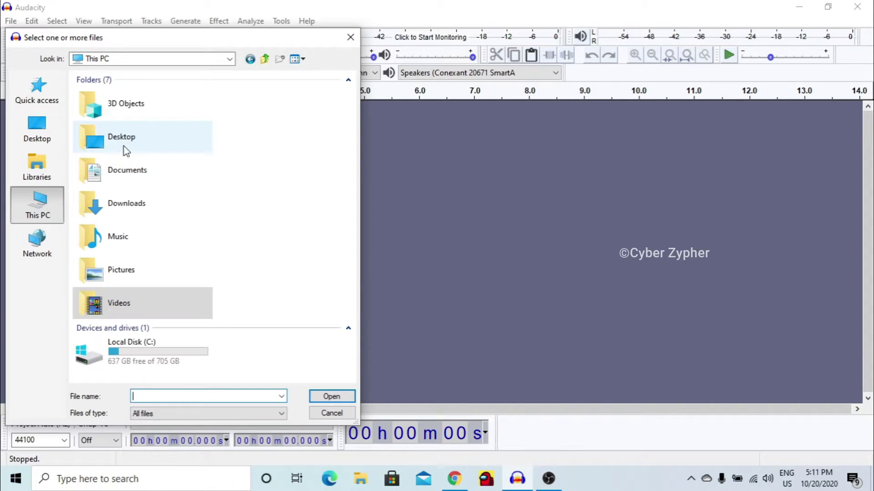
click(127, 137)
double_click(119, 146)
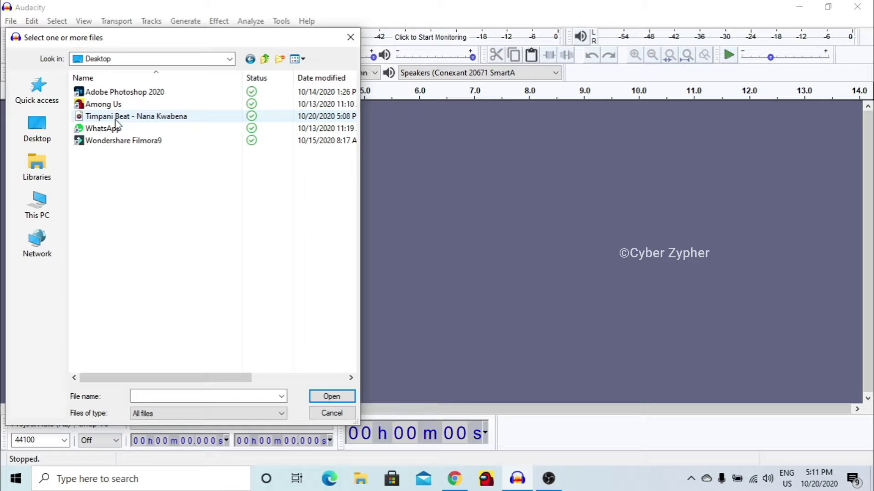
click(152, 120)
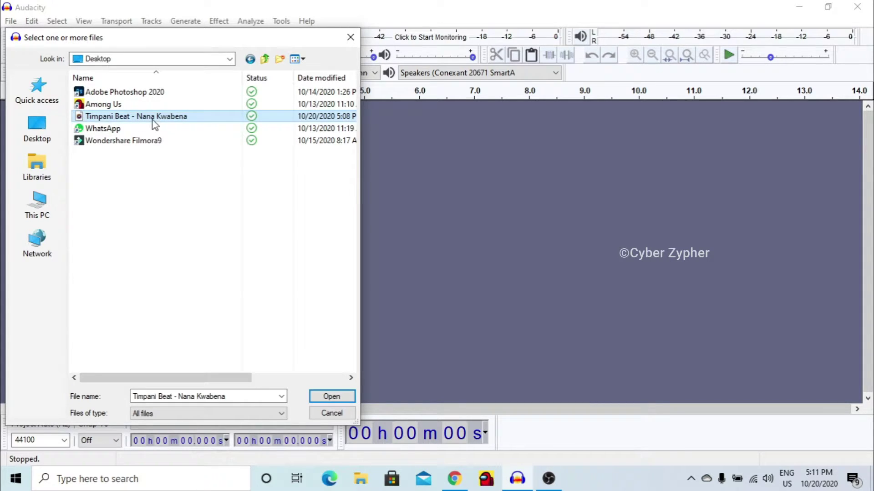
click(342, 398)
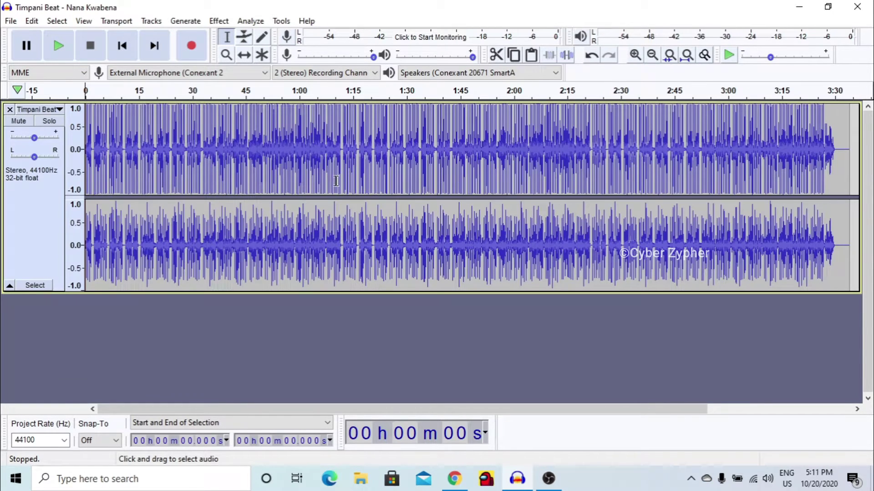
click(55, 44)
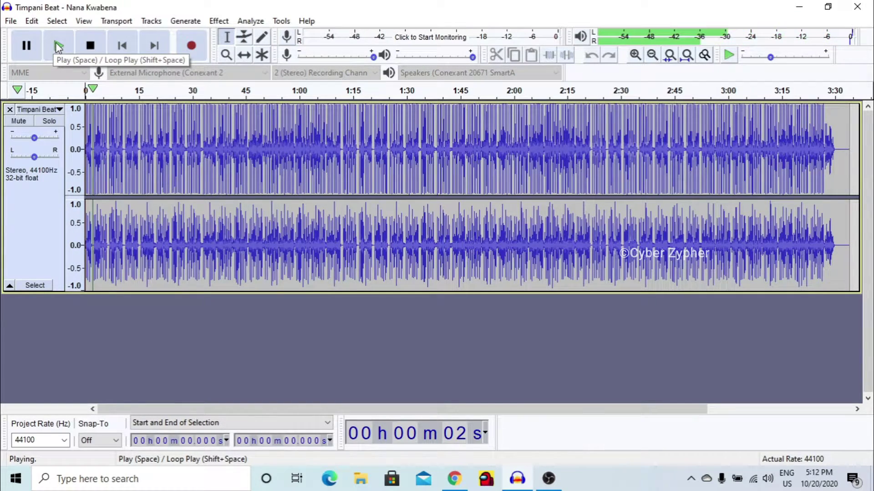
click(58, 46)
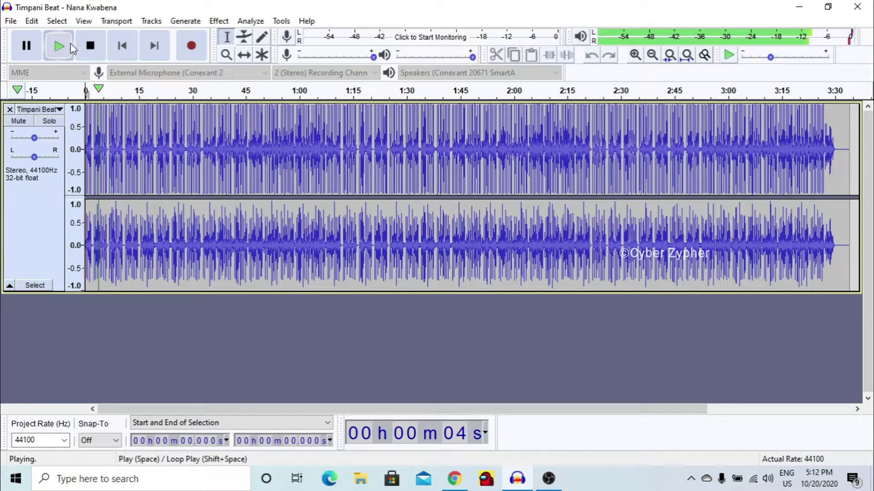
click(26, 45)
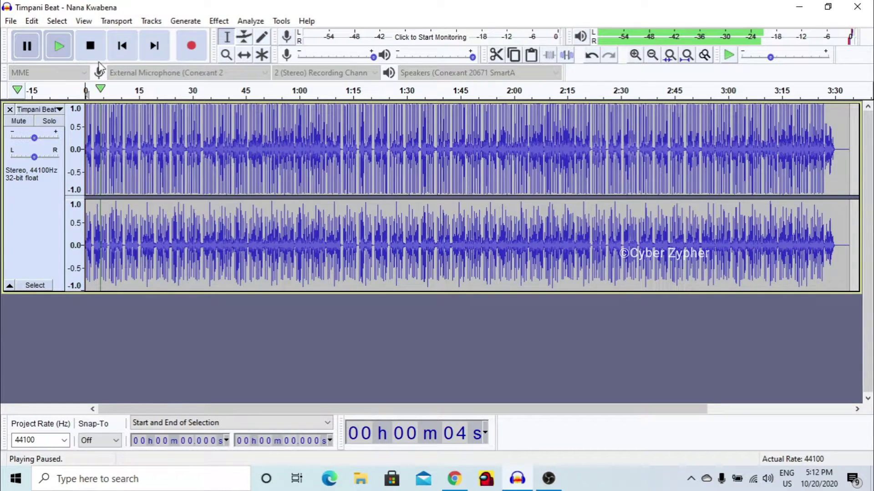
click(28, 50)
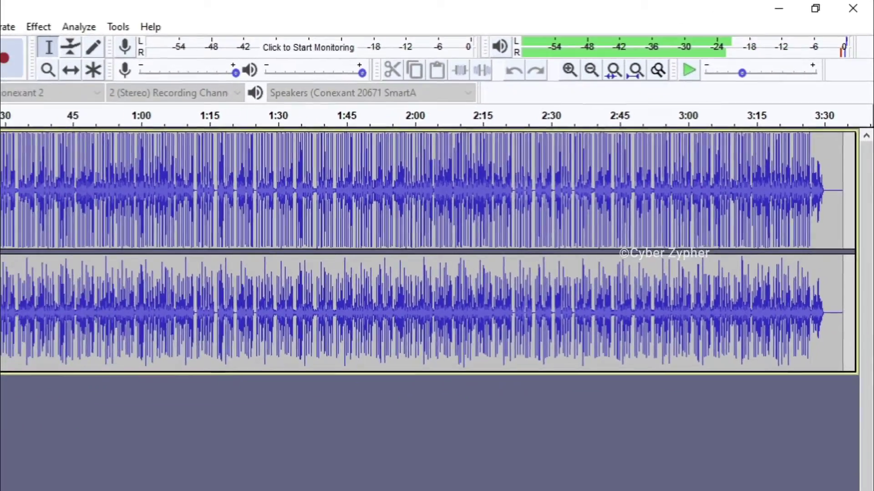
click(28, 45)
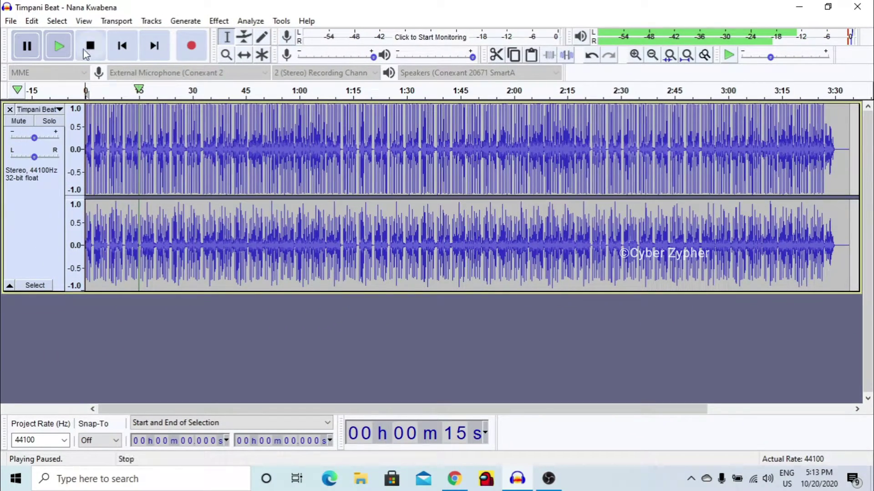
click(85, 50)
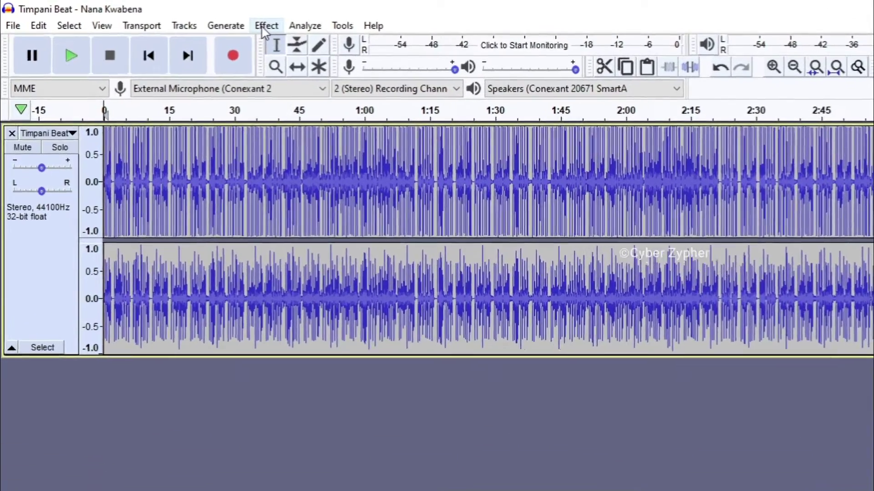
- Open the Bass and Treble effect and preview it on the track
click(264, 26)
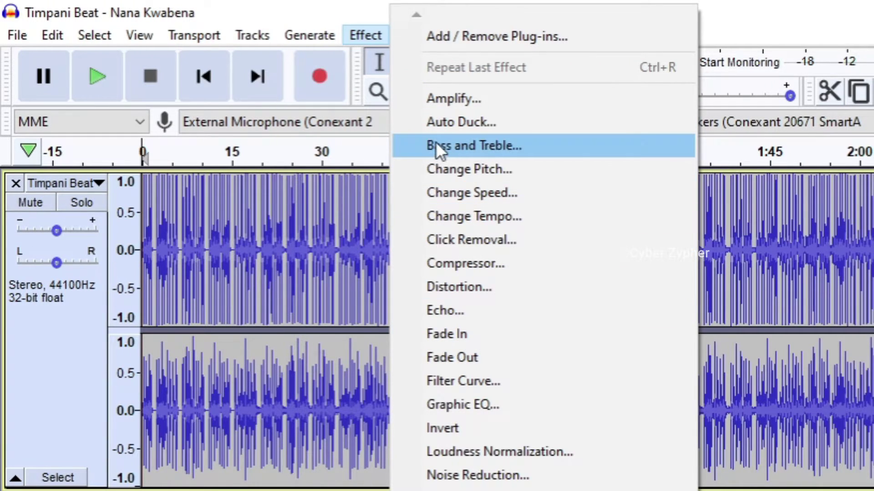
click(446, 151)
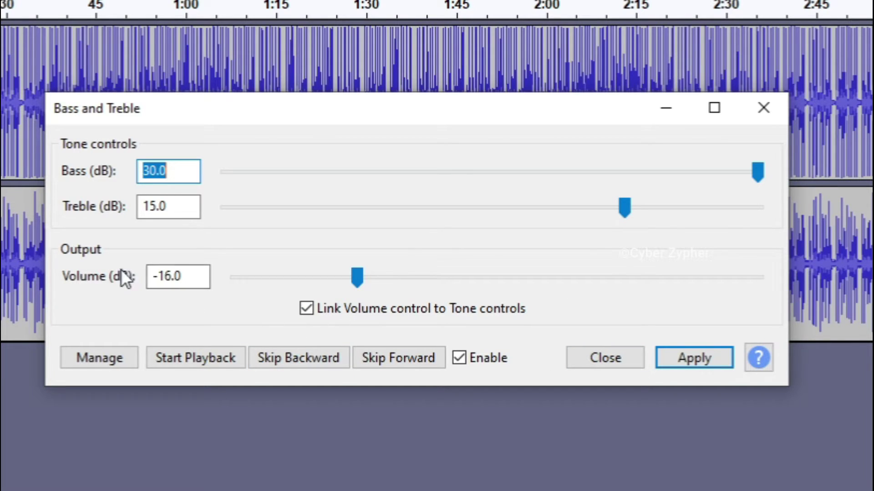
click(228, 359)
click(192, 362)
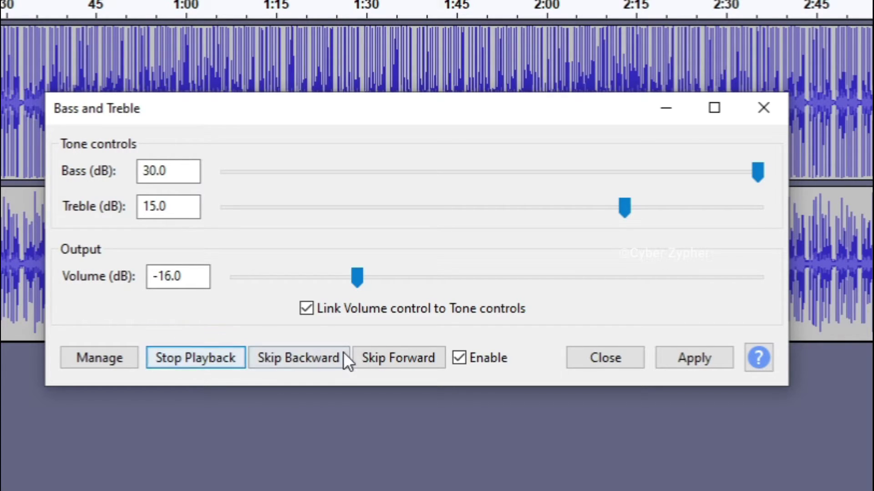
click(225, 356)
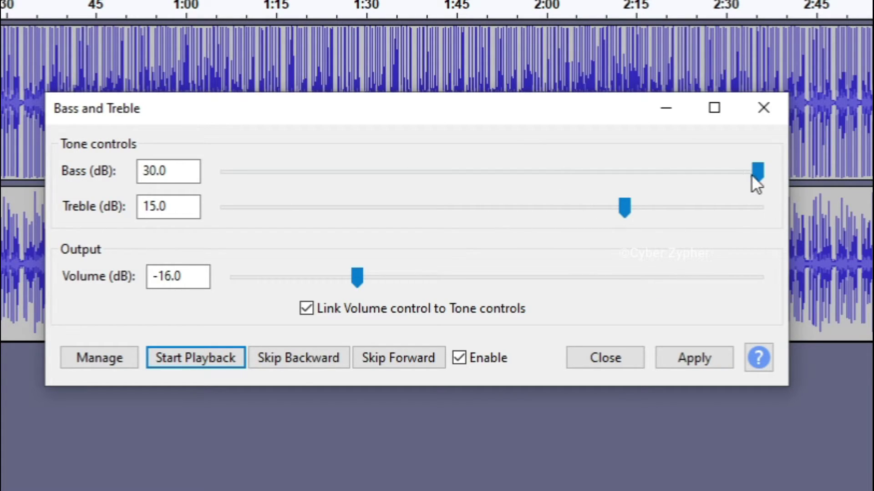
- Set bass to -30 dB and treble to +30 dB, then preview the result
drag(761, 176, 207, 194)
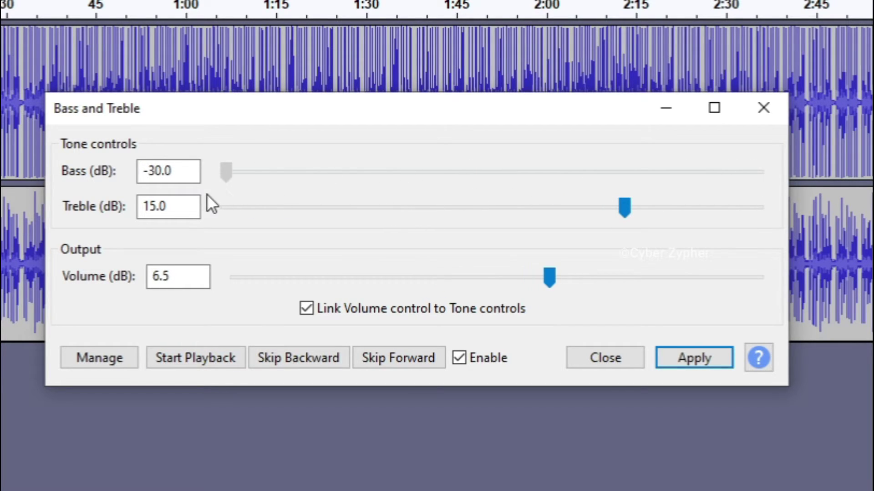
drag(142, 172, 175, 173)
click(190, 172)
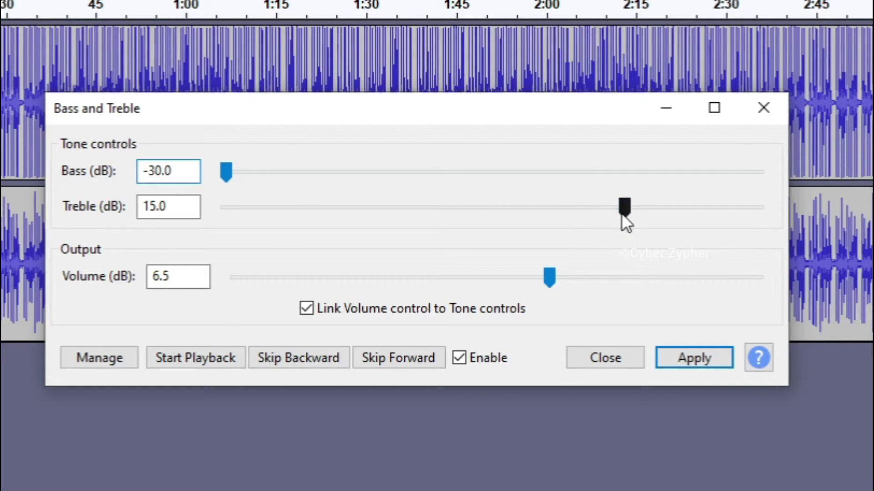
drag(624, 209, 776, 238)
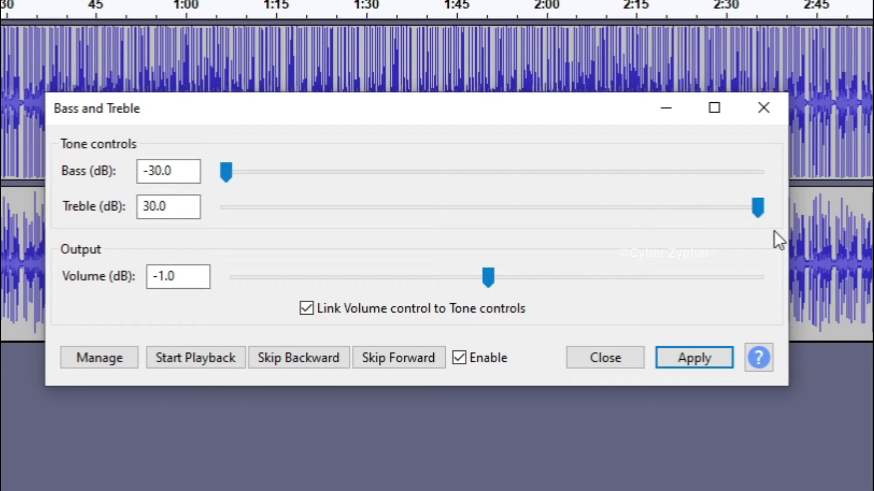
drag(760, 209, 819, 223)
click(194, 359)
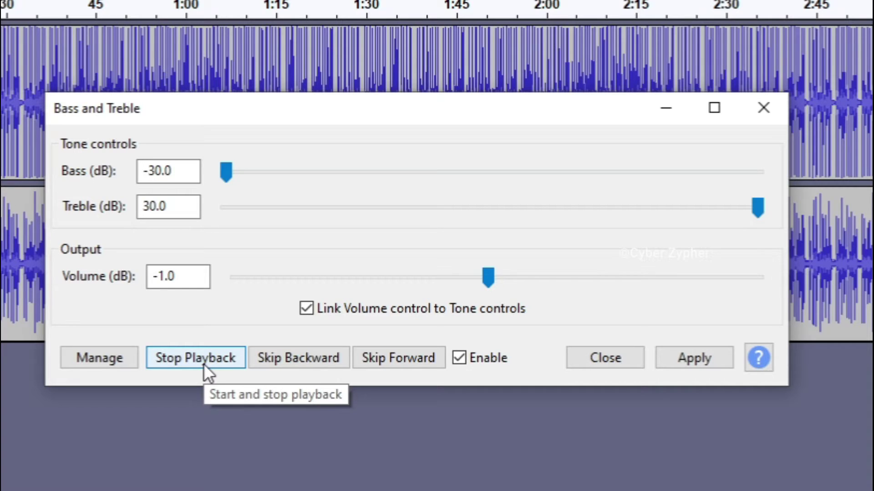
click(203, 364)
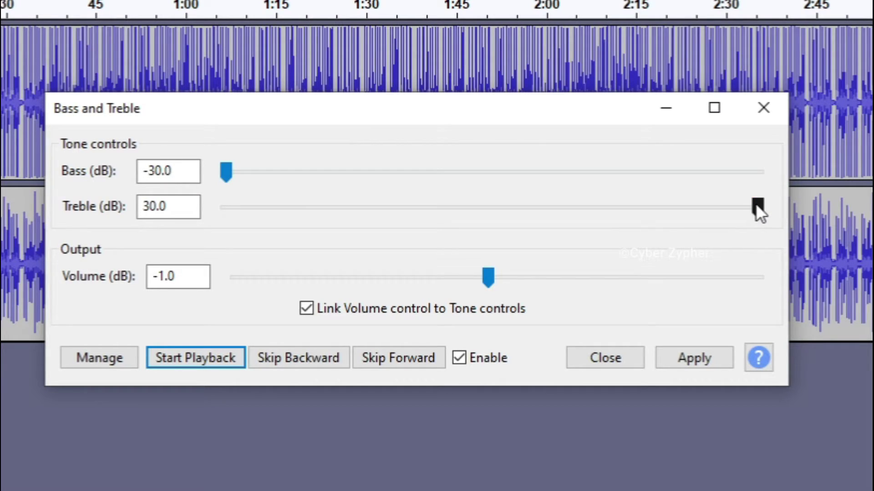
- Drop treble to -30 dB, which raises volume to 21.5 dB, and preview the track
drag(756, 206, 198, 216)
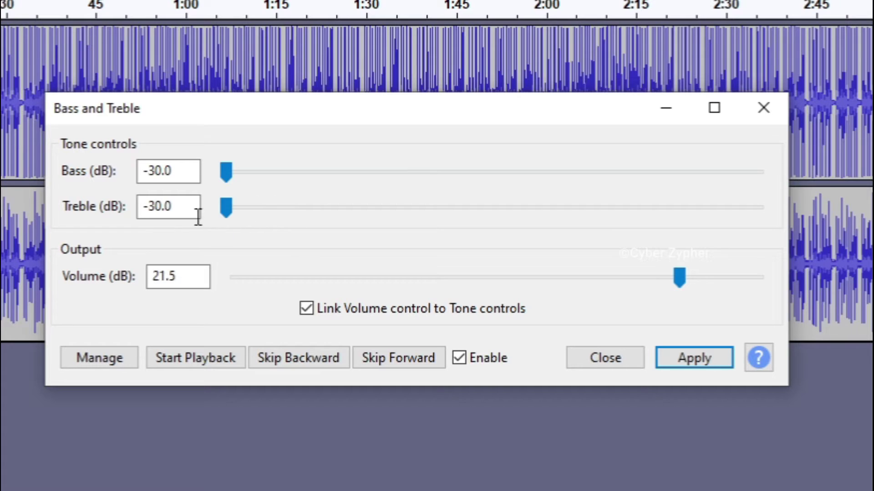
click(195, 351)
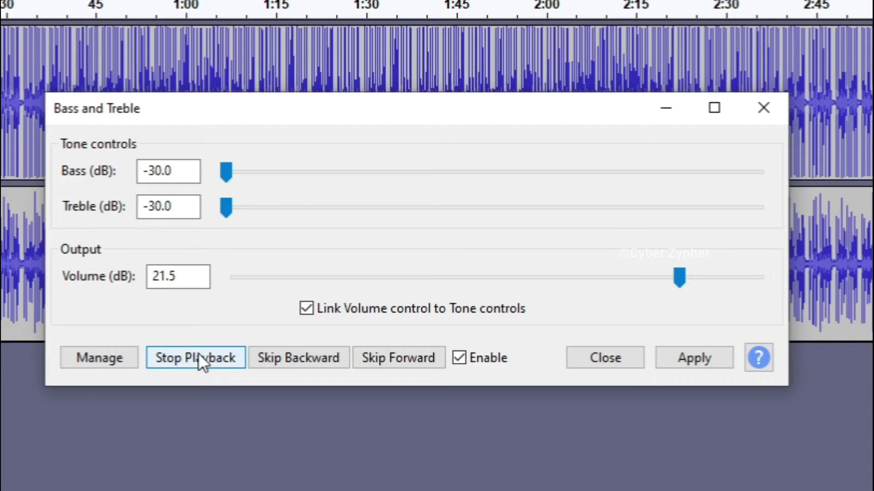
click(198, 357)
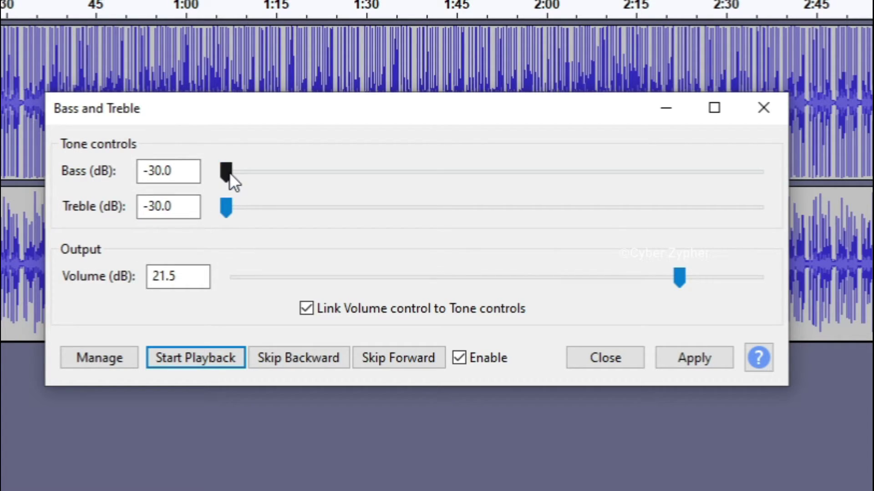
- Raise bass to +30 dB with treble at -30 dB and preview the bass-heavy sound
drag(230, 173, 852, 170)
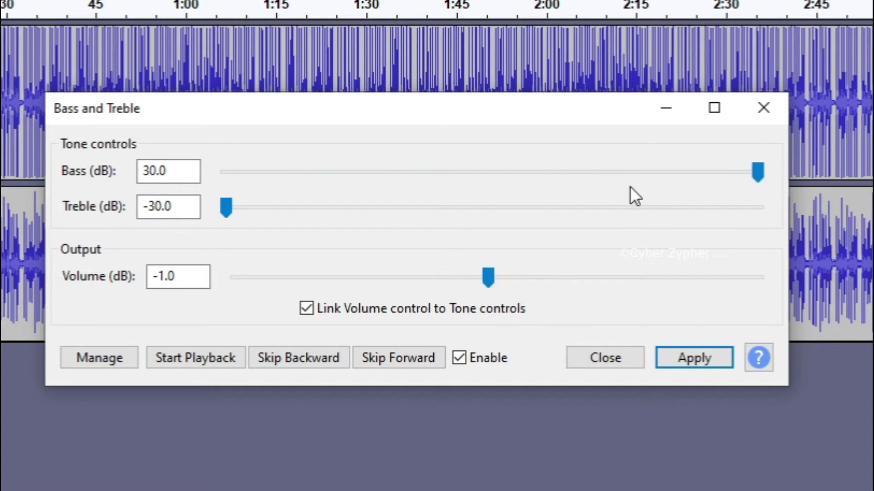
drag(762, 173, 772, 207)
click(209, 355)
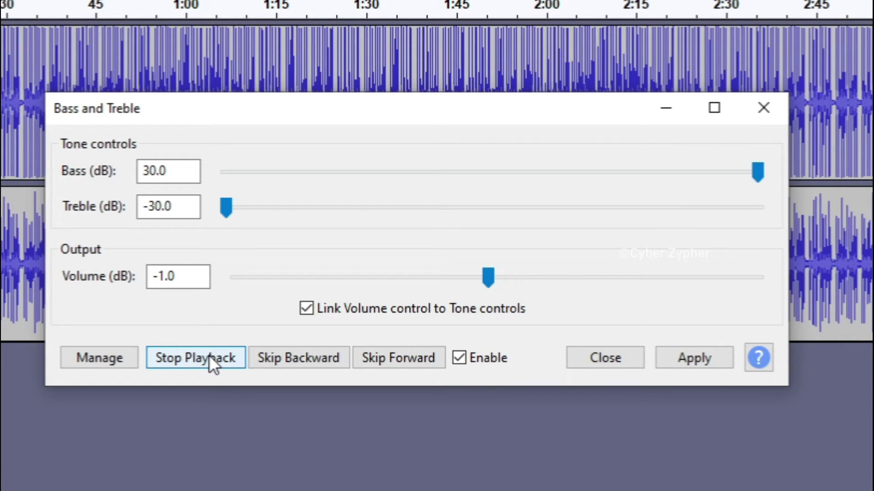
click(209, 355)
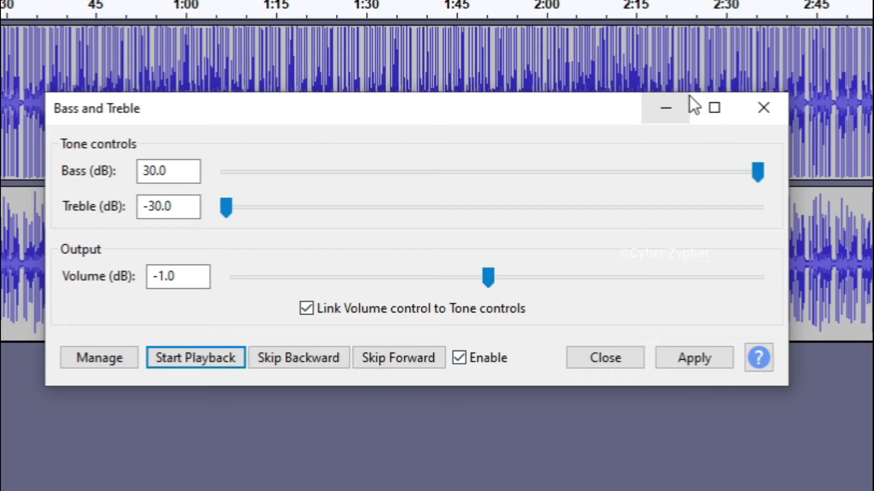
- Settle on bass 30 dB, treble 15 dB and volume -12 dB while previewing
drag(757, 172, 792, 190)
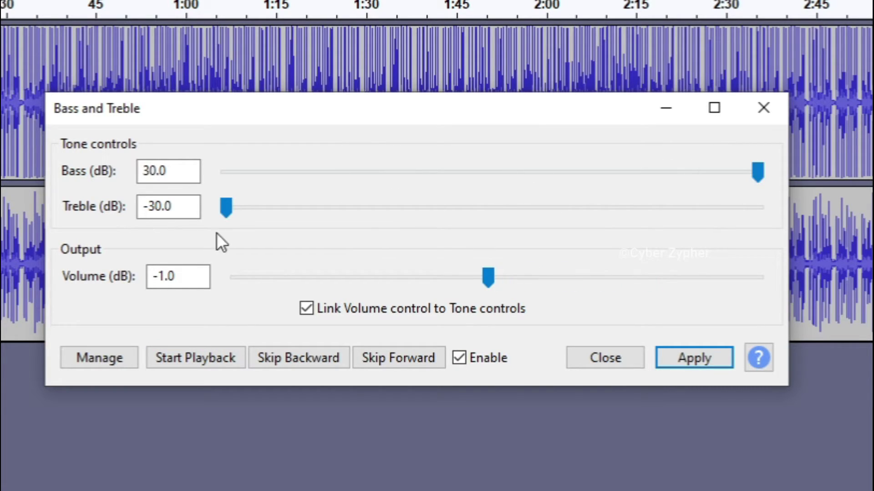
drag(231, 214, 694, 246)
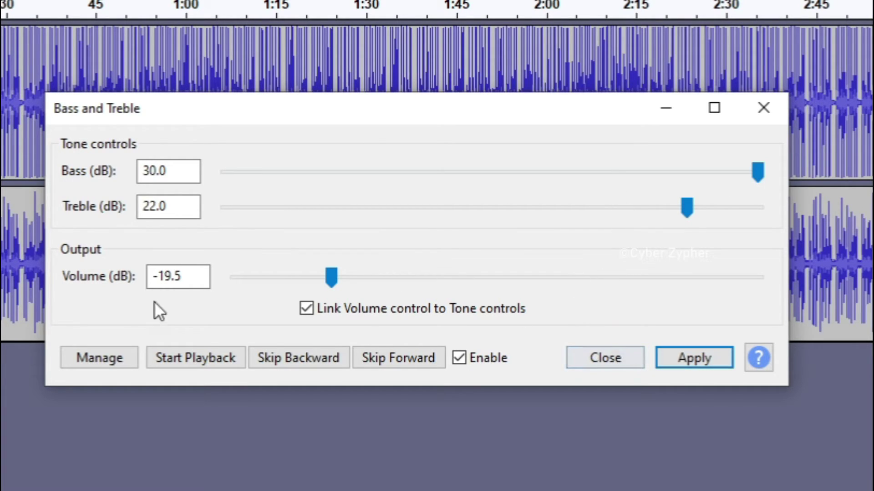
click(175, 355)
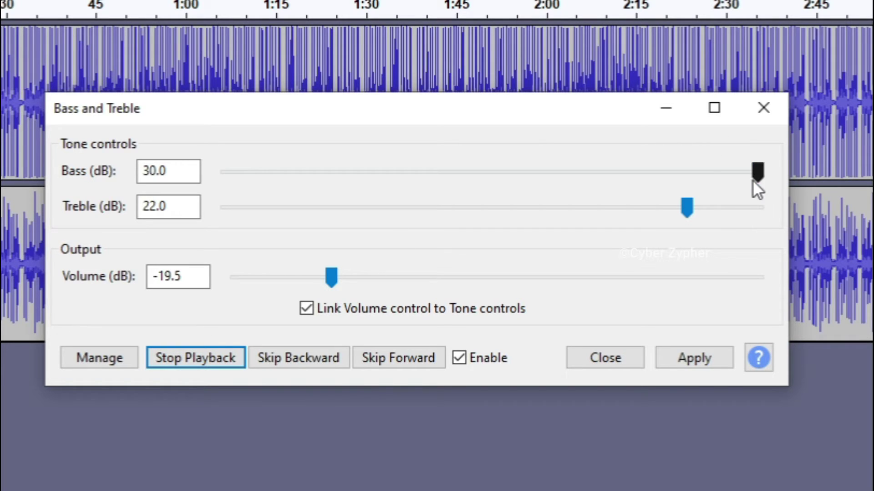
drag(688, 209, 758, 205)
drag(639, 212, 561, 212)
drag(396, 253, 422, 254)
key(space)
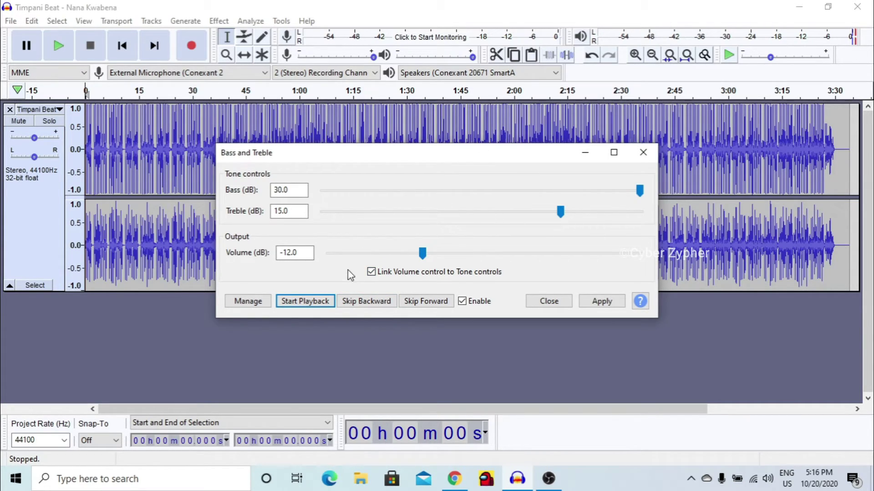
- Preview the final bass +30 dB, treble +15 dB settings
click(308, 301)
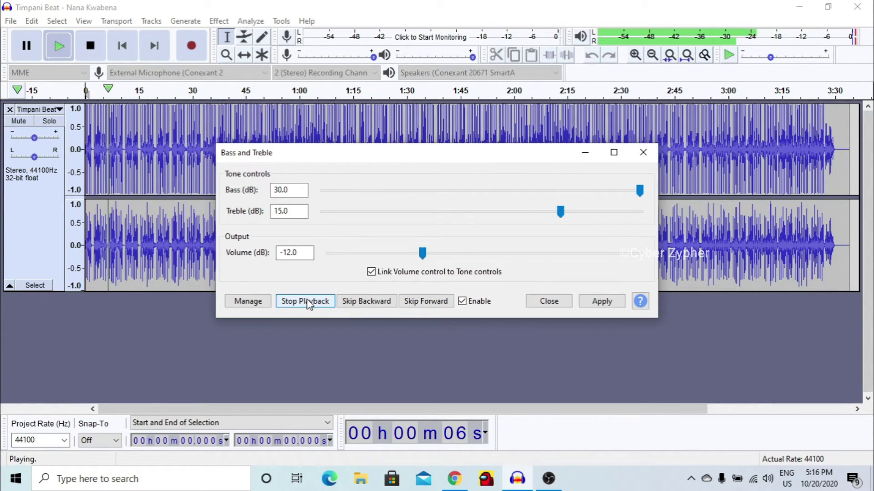
key(XF86MonBrightnessDown)
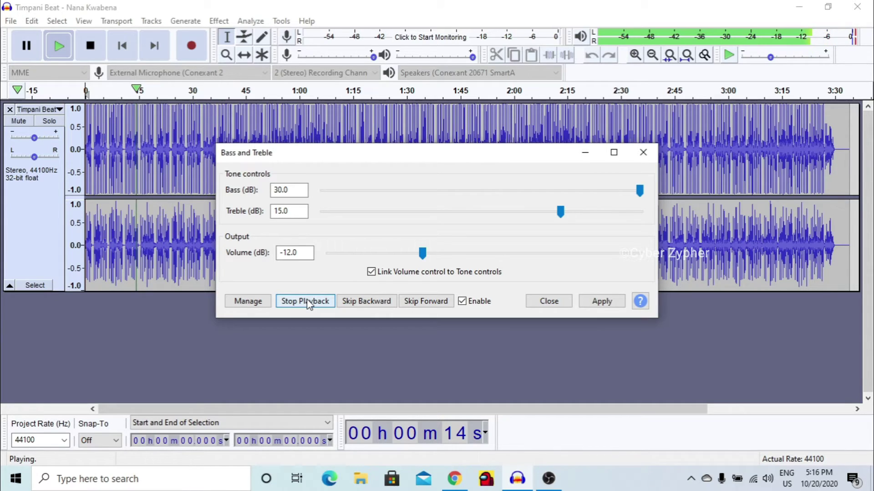
click(309, 302)
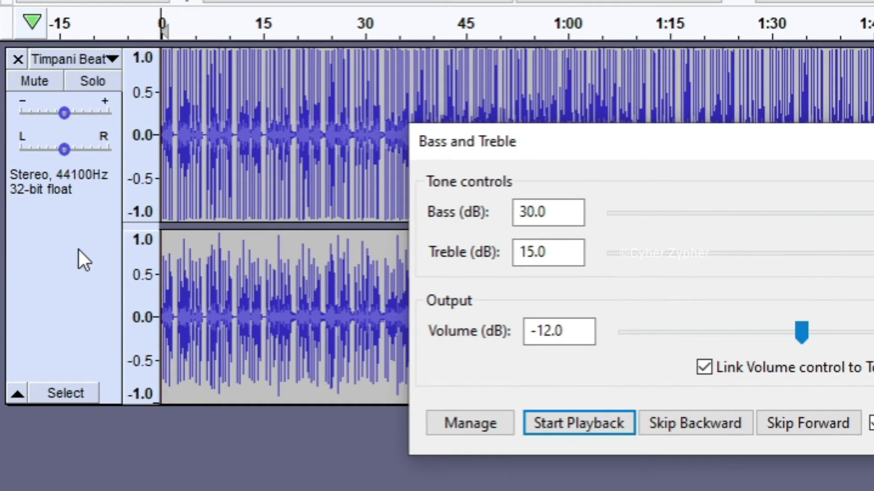
- Apply the effect to the Timpani Beat track and close the Bass and Treble dialog
click(78, 250)
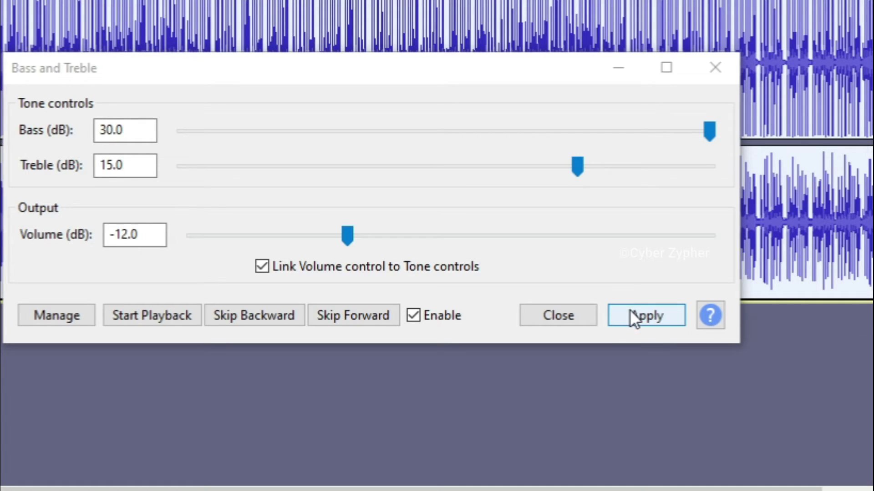
click(632, 315)
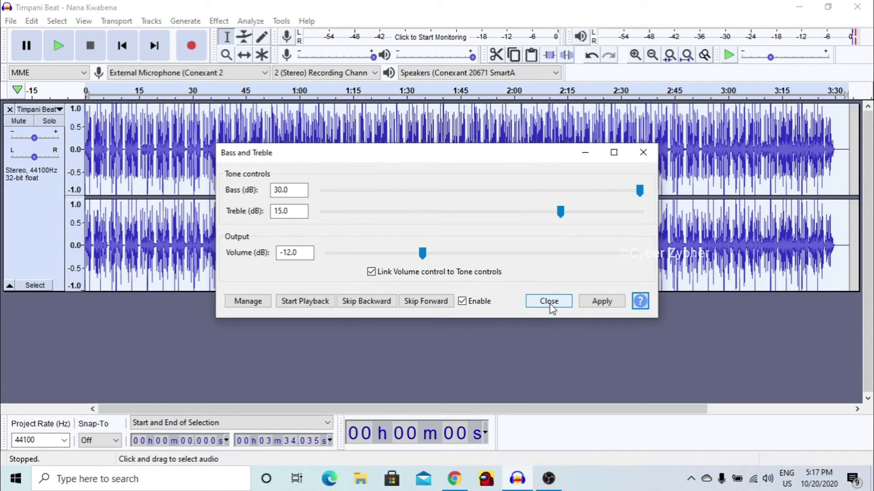
click(549, 301)
click(198, 341)
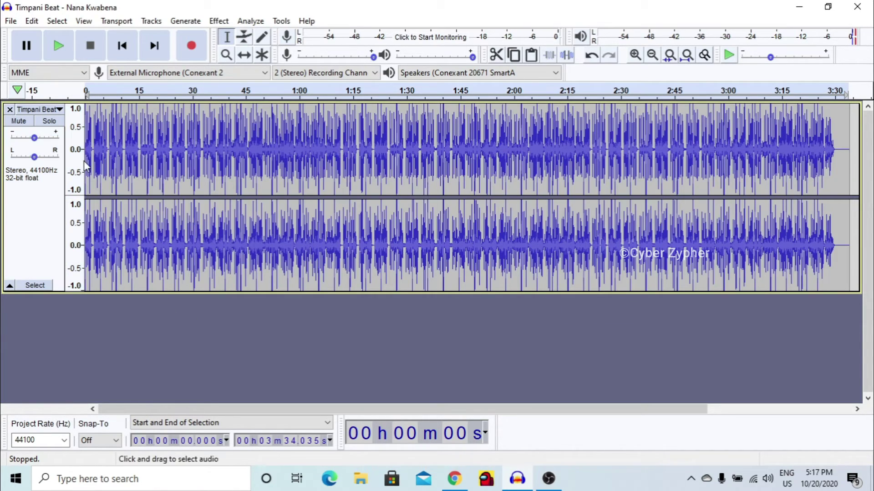
click(57, 53)
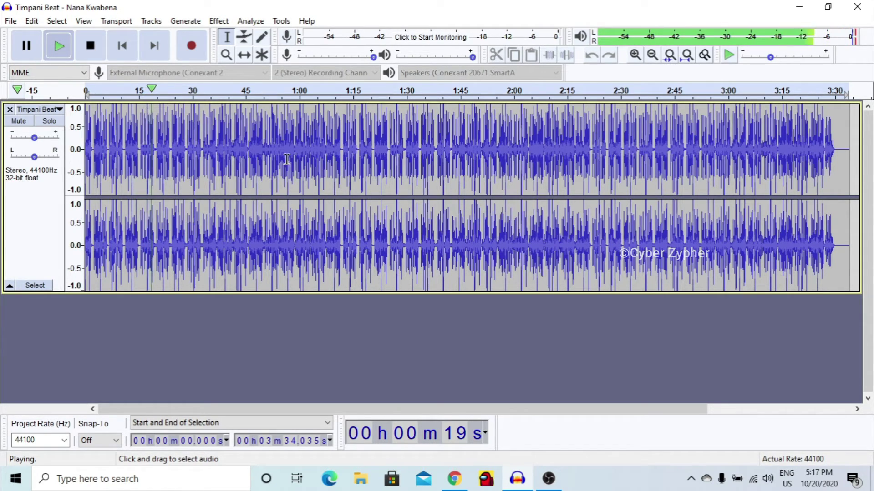
click(89, 50)
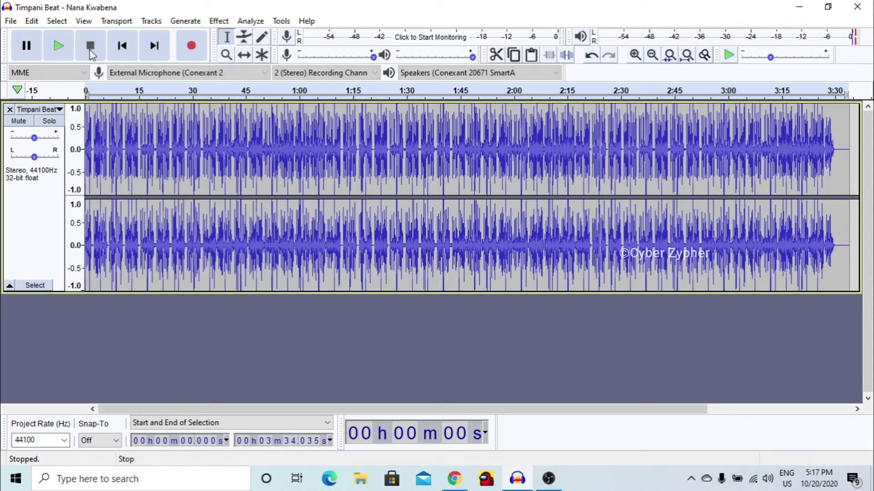
click(560, 94)
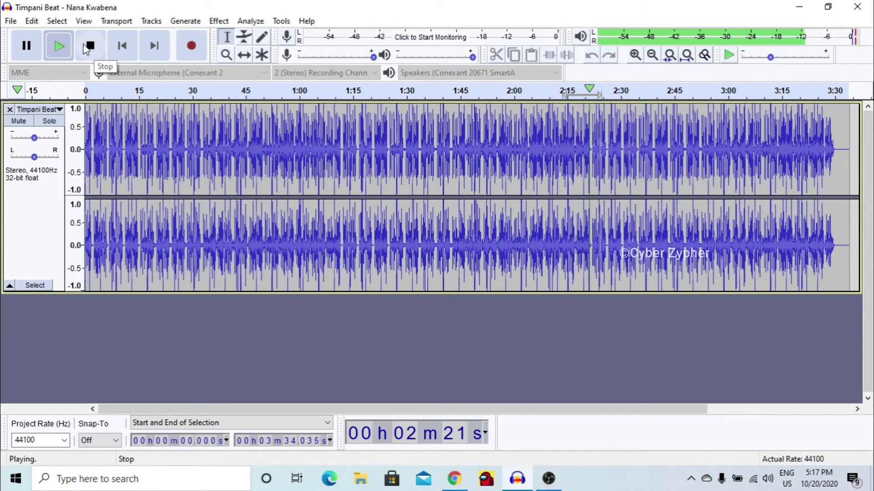
click(27, 45)
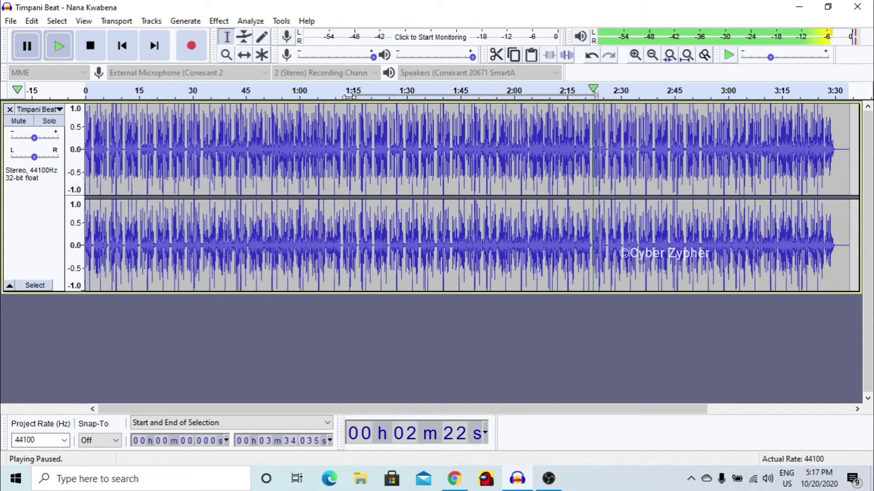
click(140, 96)
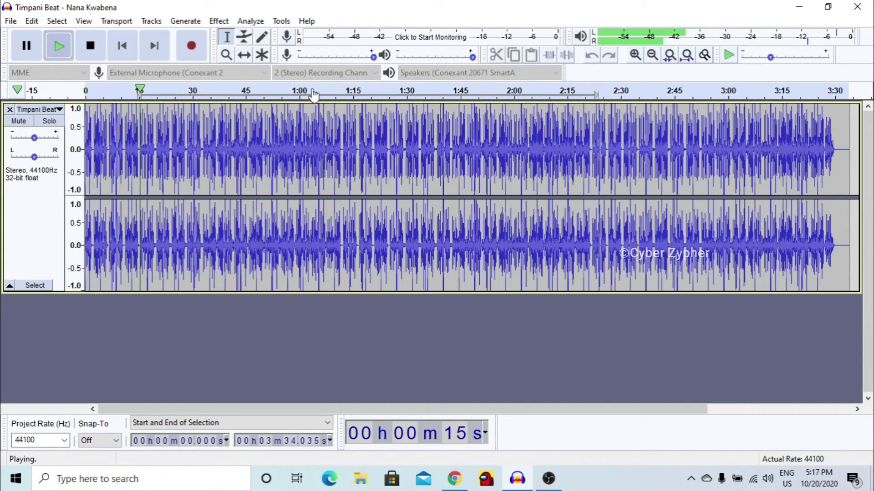
click(90, 46)
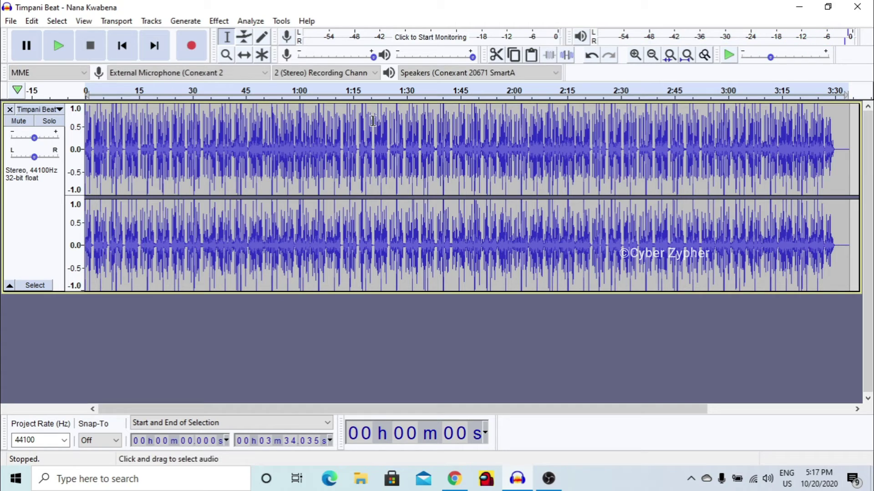